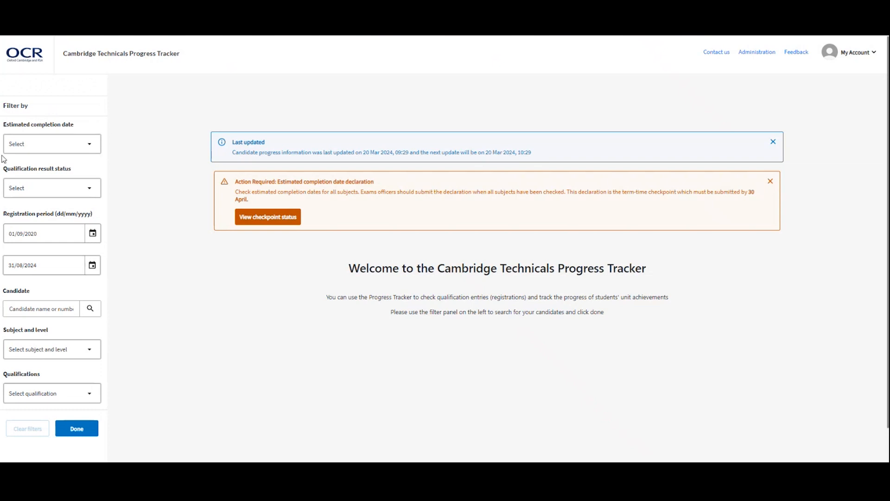
# Review the options offered by the estimated completion date, subject and level, and qualification filters without choosing any.
pyautogui.click(85, 144)
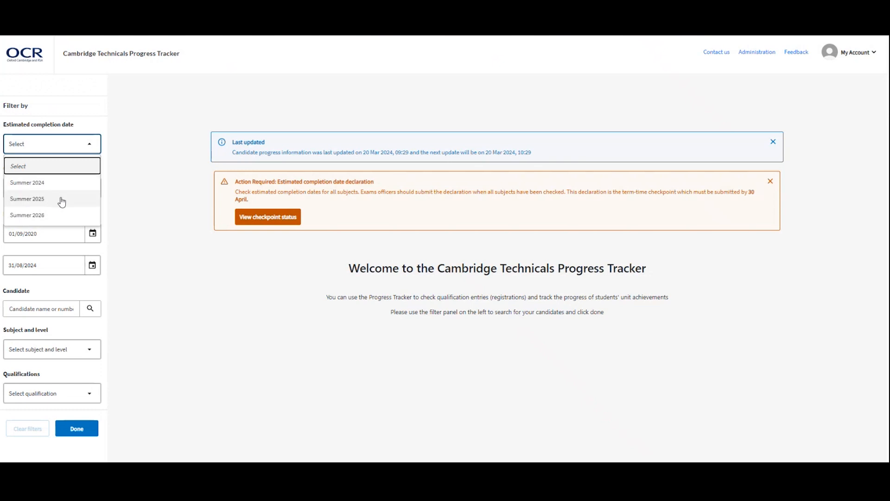
pyautogui.click(144, 206)
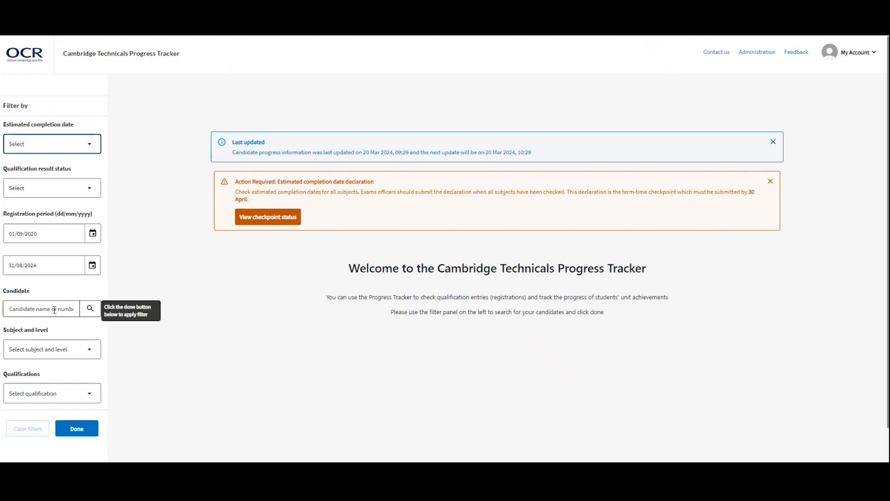
pyautogui.click(32, 351)
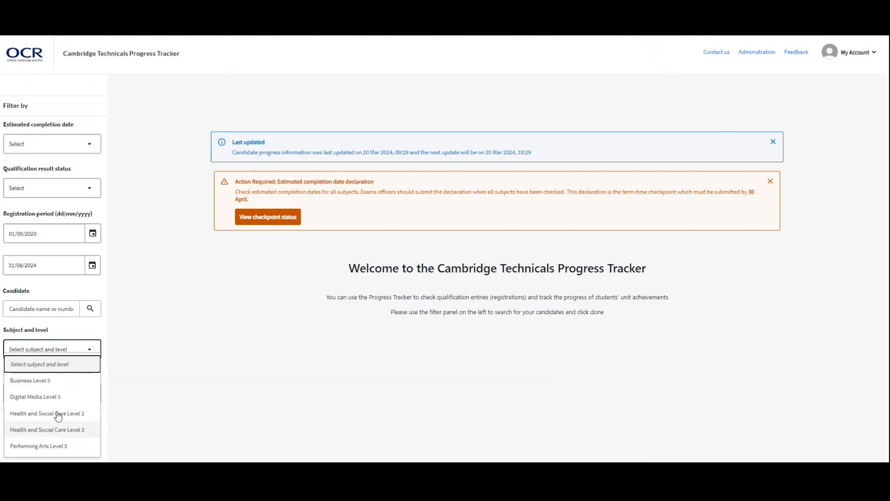
pyautogui.click(65, 349)
pyautogui.click(33, 394)
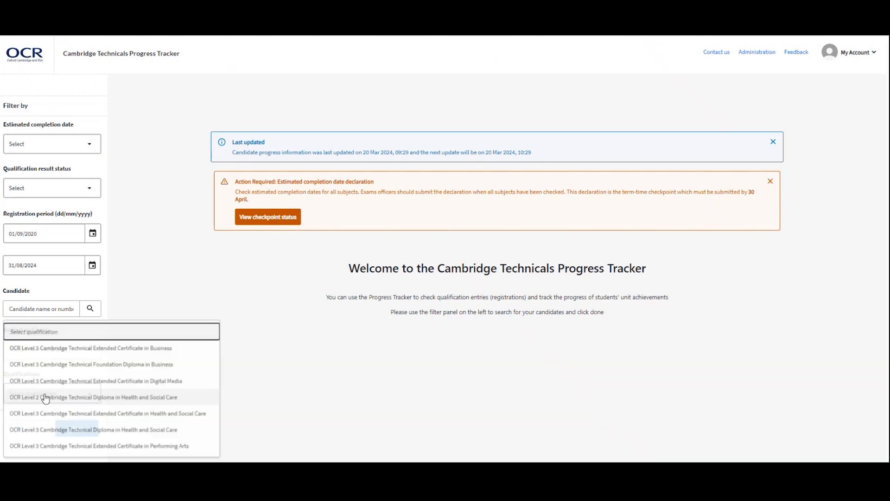
pyautogui.click(175, 286)
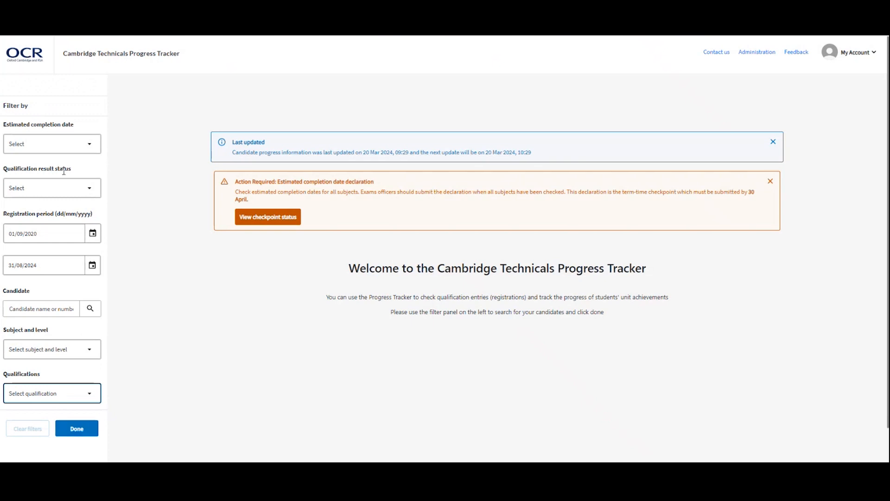
# List all candidates without additional filters and look through their estimated completion dates.
pyautogui.click(82, 433)
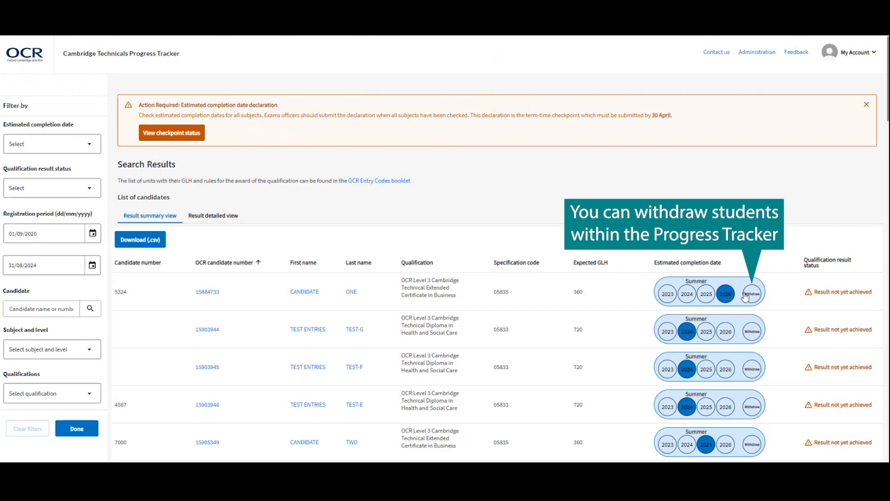
pyautogui.scroll(-4, 477, 228)
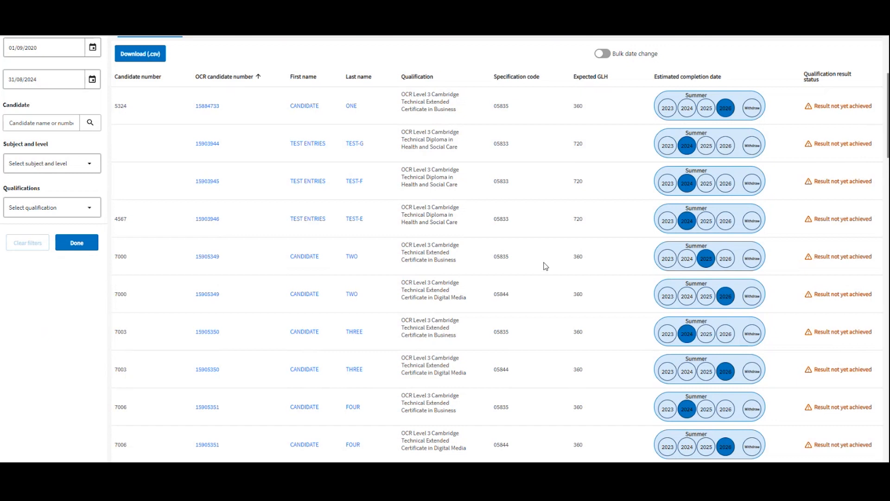
pyautogui.scroll(4, 545, 266)
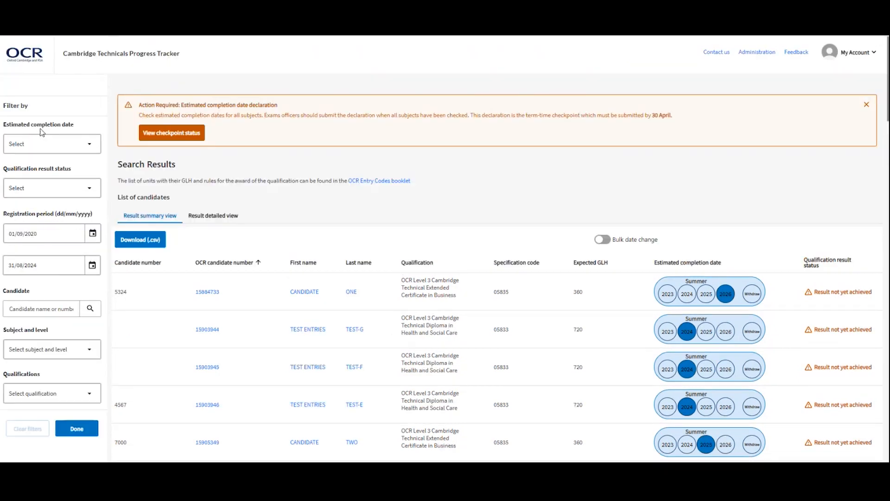
# Filter the candidate list by the estimated completion date Summer 2024.
pyautogui.click(59, 151)
pyautogui.click(44, 186)
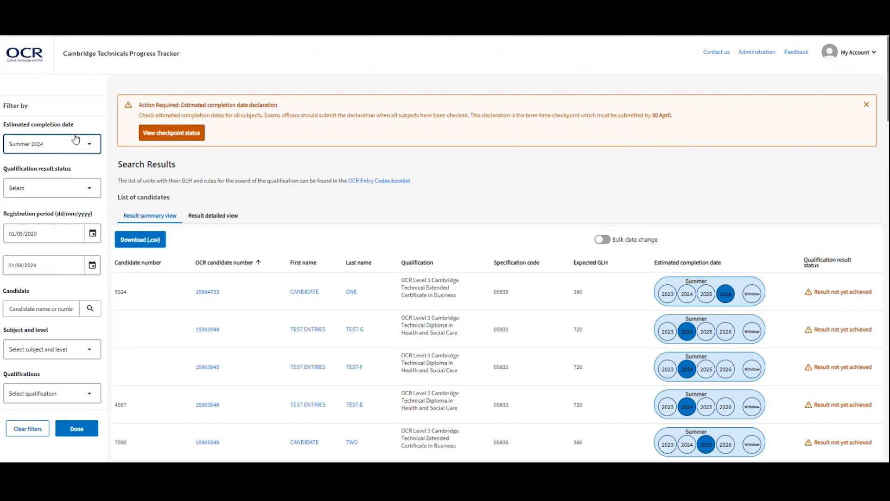
pyautogui.click(77, 435)
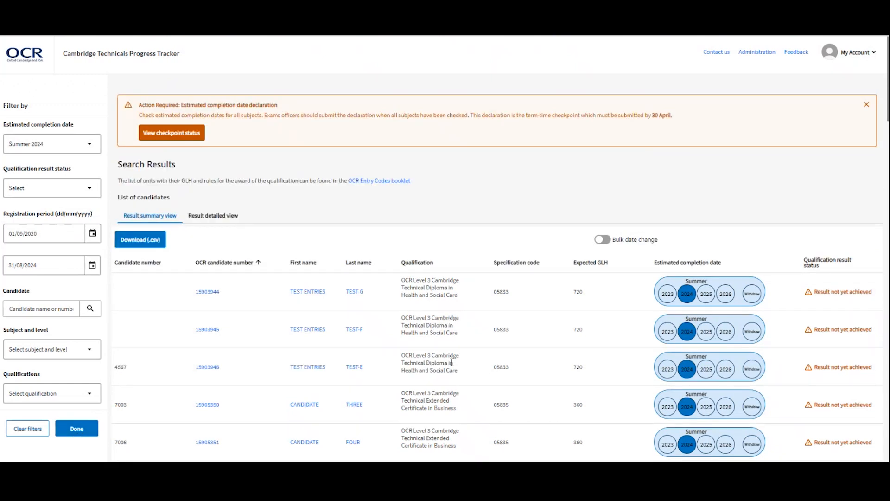
# Narrow the candidate list to the subject and level Business Level 3.
pyautogui.scroll(-1, 449, 420)
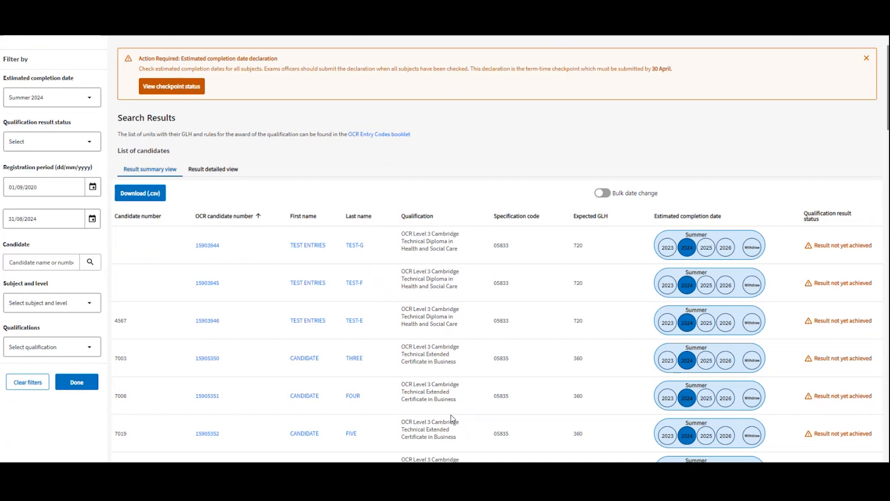
pyautogui.scroll(-1, 452, 419)
pyautogui.scroll(-2, 453, 422)
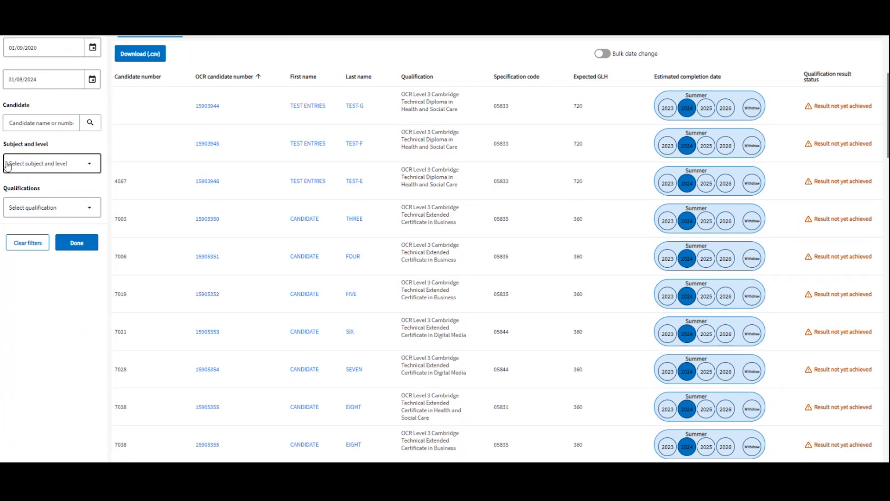
pyautogui.click(62, 168)
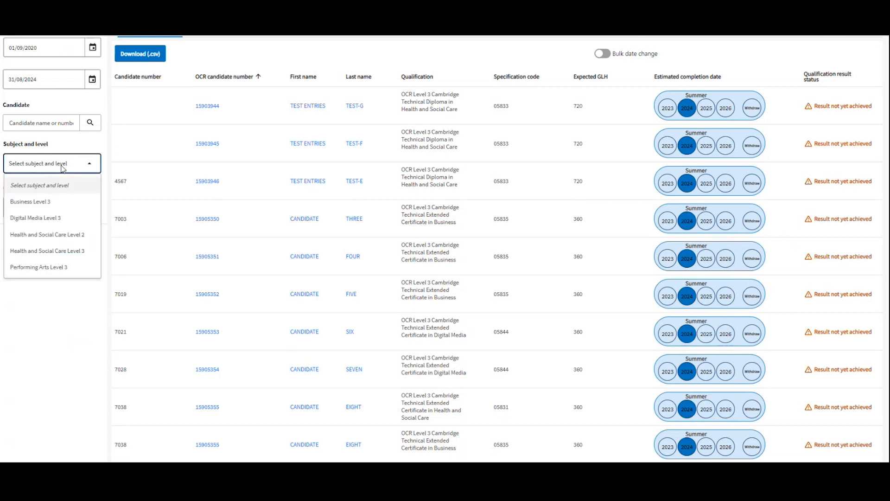
pyautogui.click(51, 203)
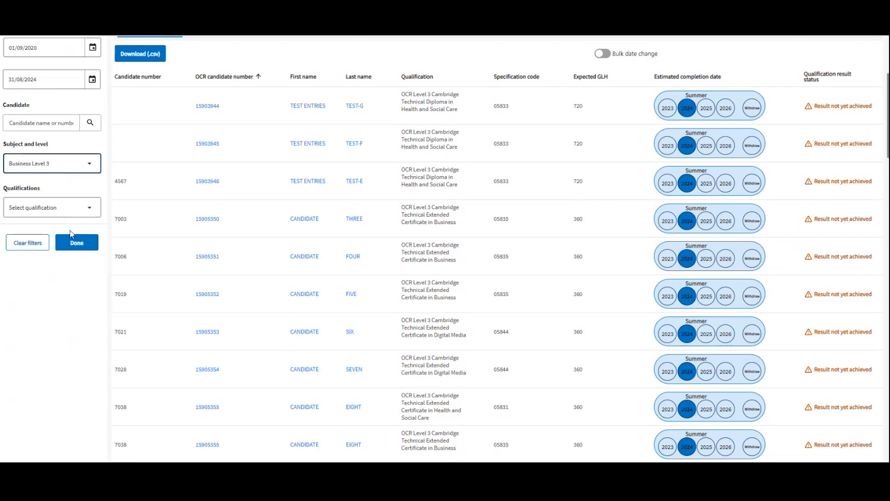
pyautogui.click(80, 246)
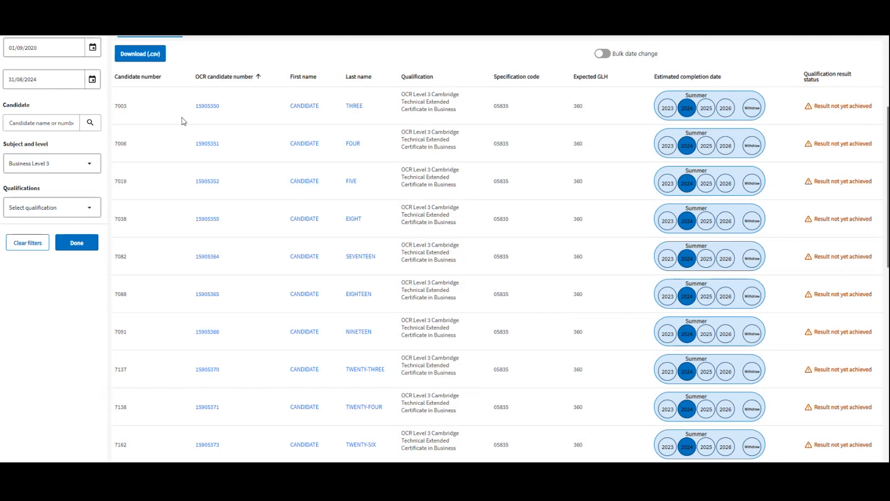
# Change the estimated completion date to Summer 2025 for the first three Business Level 3 candidates, one at a time.
pyautogui.click(707, 110)
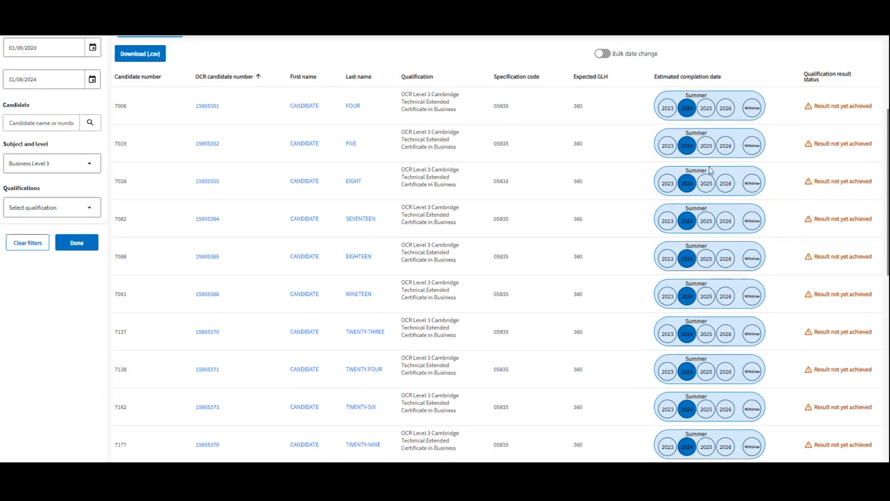
pyautogui.click(707, 109)
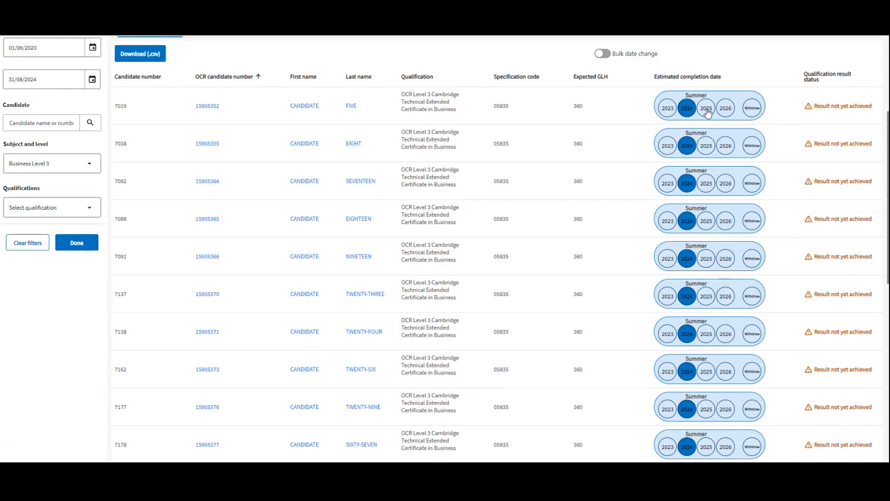
pyautogui.click(708, 112)
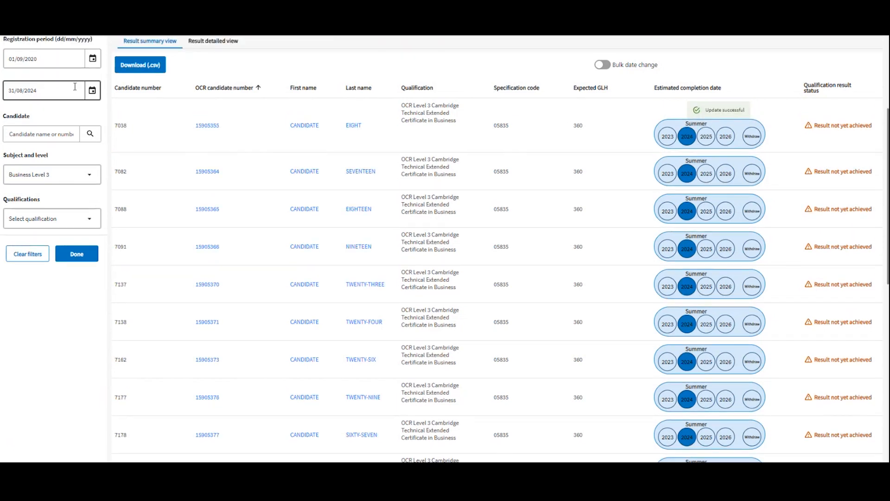
# Filter the list by the qualification OCR Level 3 Cambridge Technical Foundation Diploma in Business.
pyautogui.scroll(4, 75, 87)
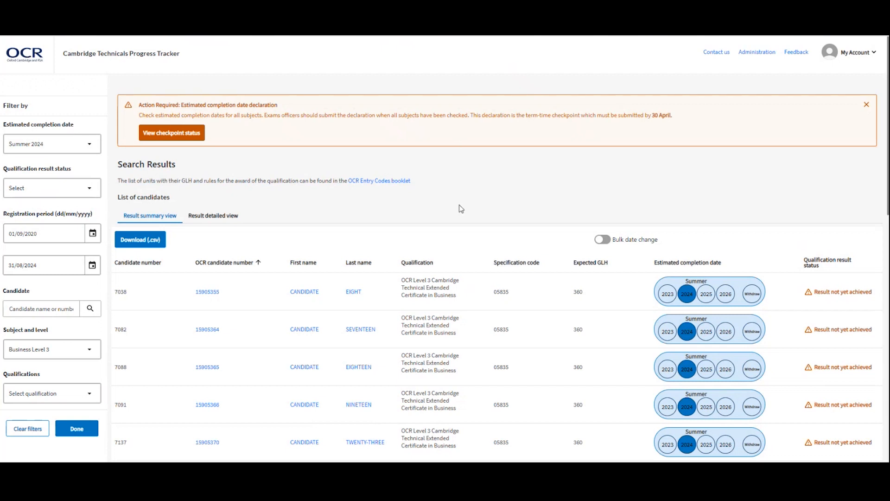
pyautogui.scroll(-2, 555, 241)
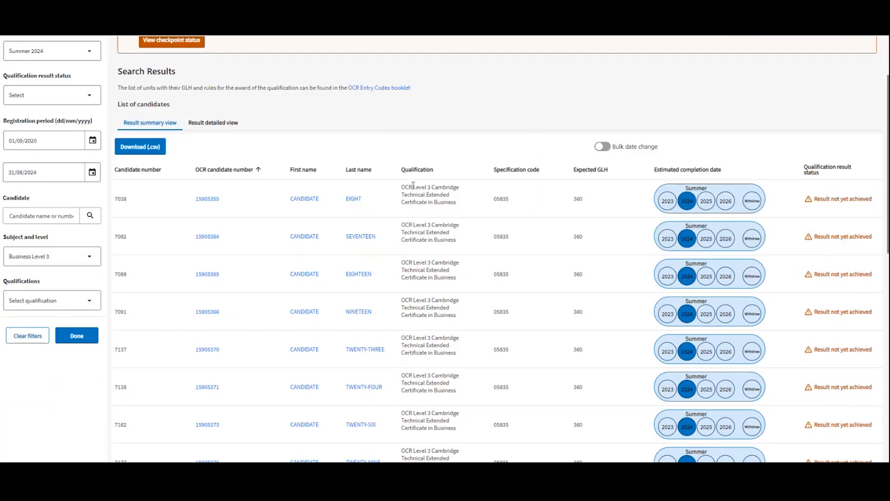
pyautogui.click(49, 301)
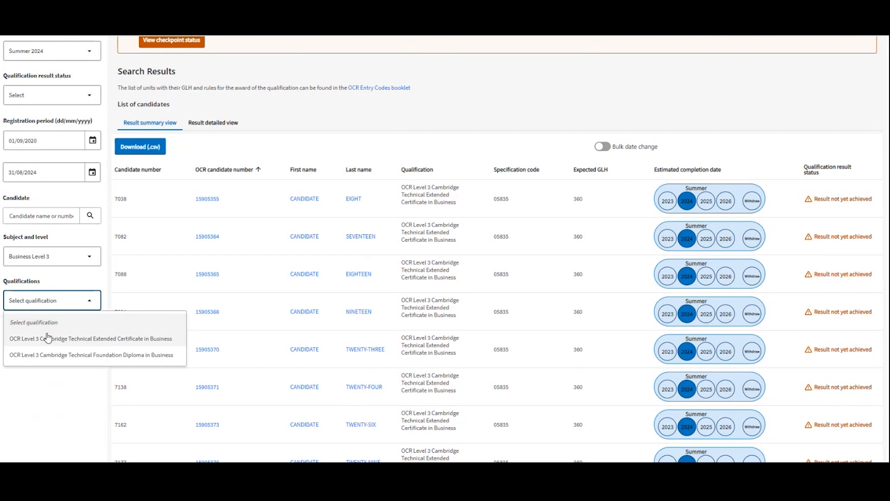
pyautogui.click(102, 355)
pyautogui.click(76, 337)
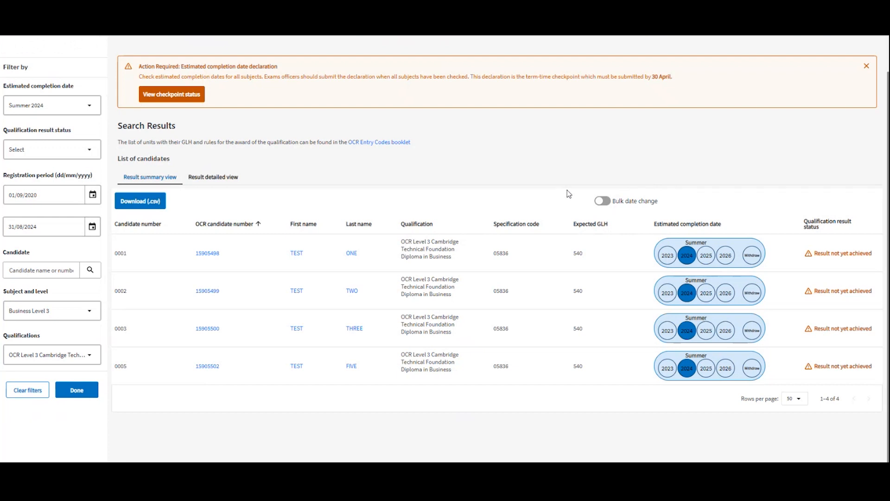
# Turn on bulk date change and set the new completion year to 2025.
pyautogui.click(604, 202)
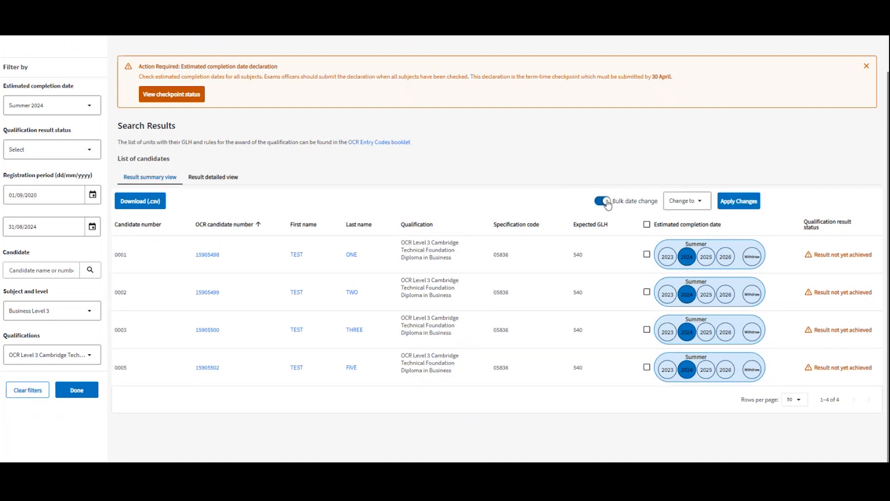
pyautogui.click(699, 202)
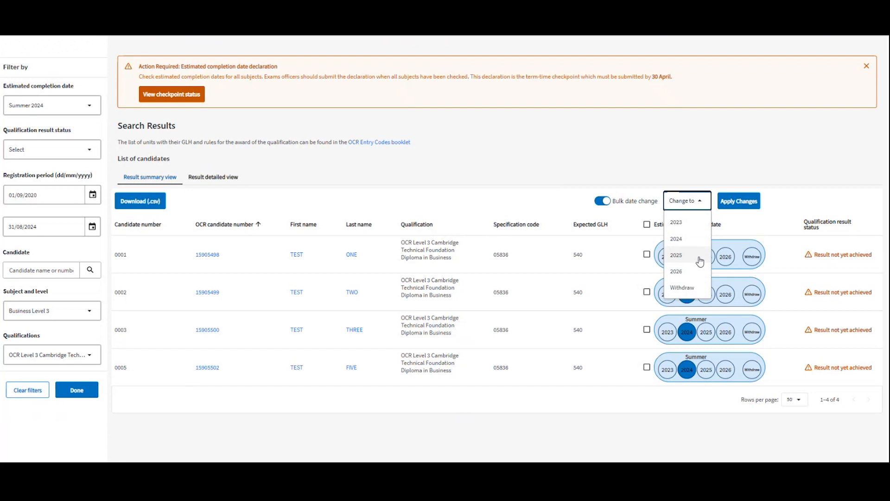
pyautogui.click(700, 262)
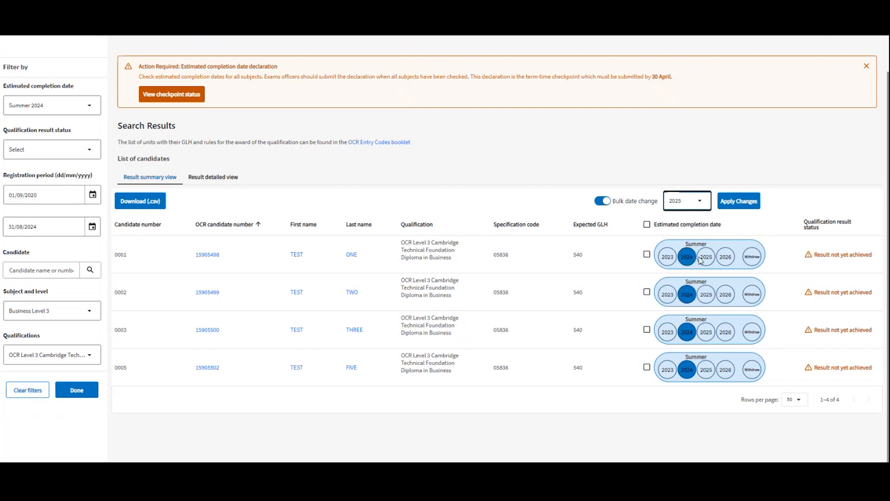
# Select the first three candidates individually for the bulk date change and clear their selection again.
pyautogui.click(647, 255)
pyautogui.click(647, 292)
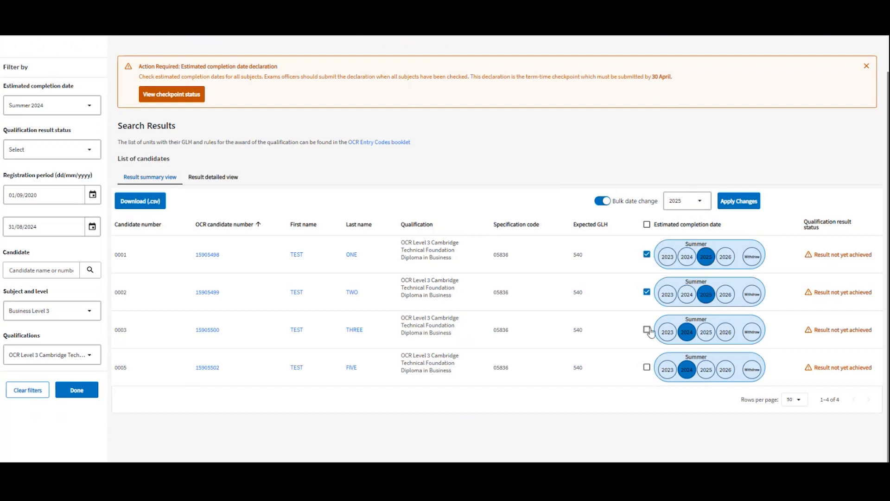
pyautogui.click(647, 329)
pyautogui.click(647, 255)
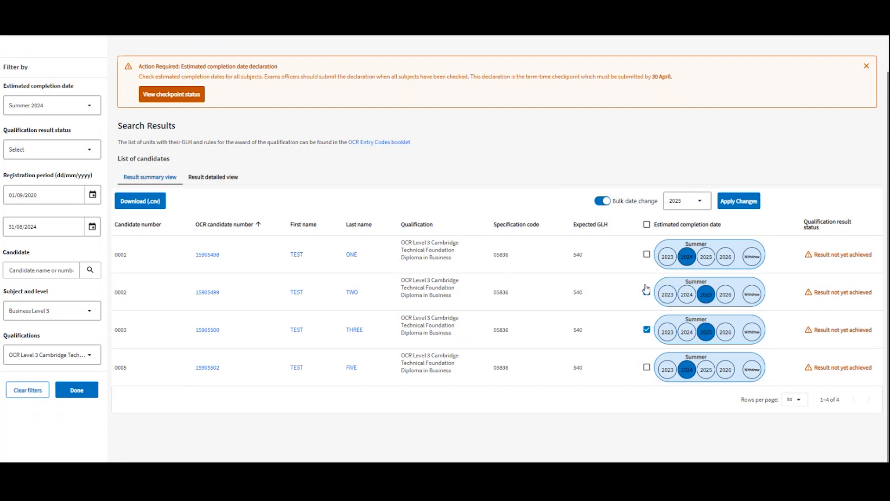
pyautogui.click(647, 293)
pyautogui.click(647, 330)
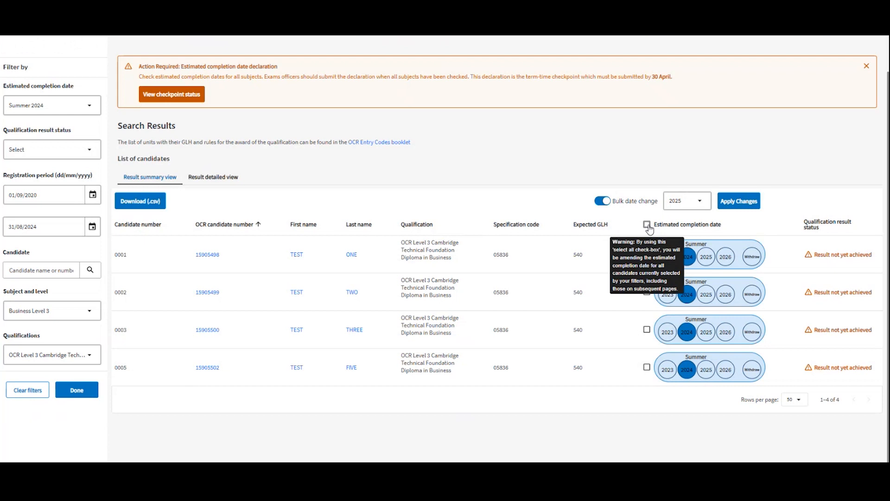
# Select all filtered candidates at once and apply the 2025 bulk date change to them.
pyautogui.click(647, 225)
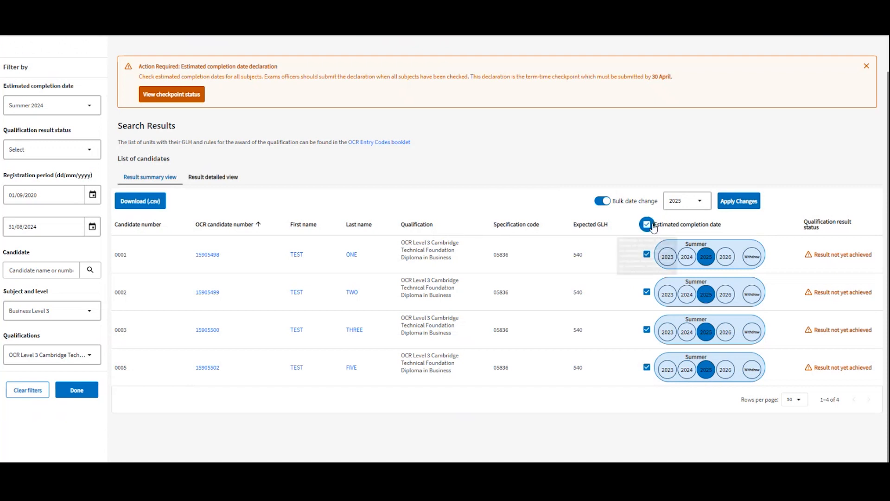
pyautogui.click(749, 206)
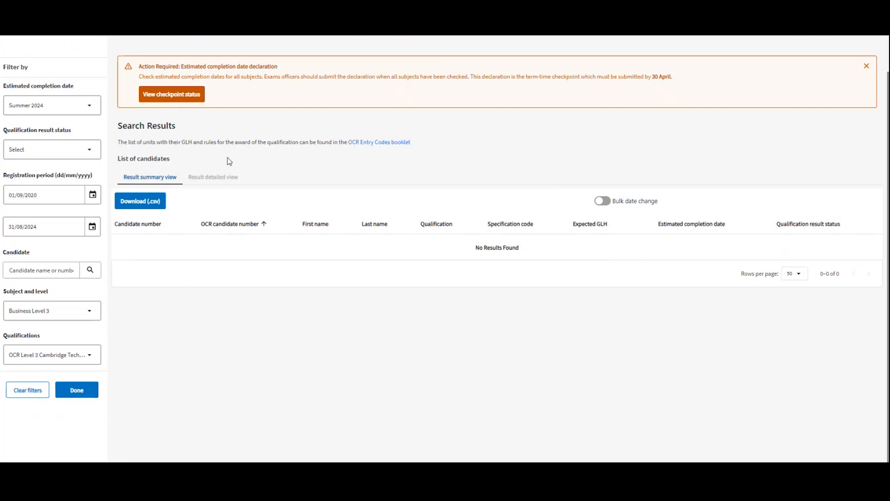
# In the checkpoint status, mark the estimated completion dates as checked for all five subjects, from Health and Social Care Level 3 to Digital Media Level 3.
pyautogui.click(172, 95)
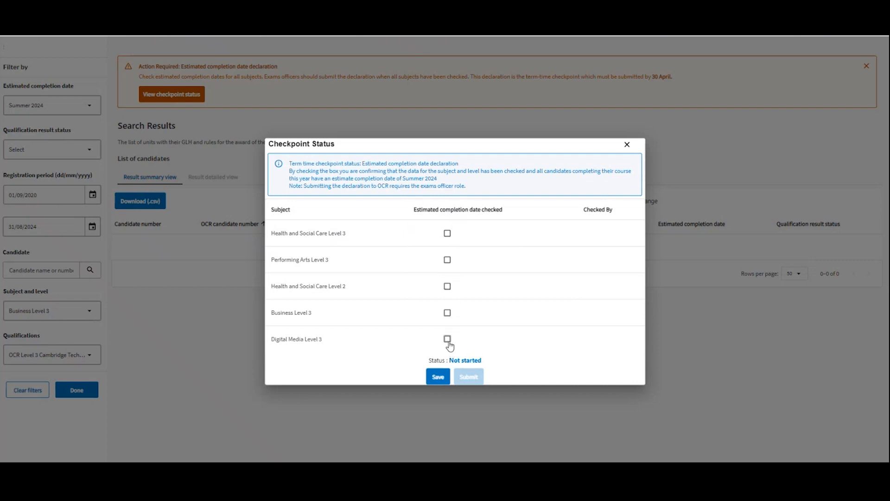
pyautogui.click(448, 262)
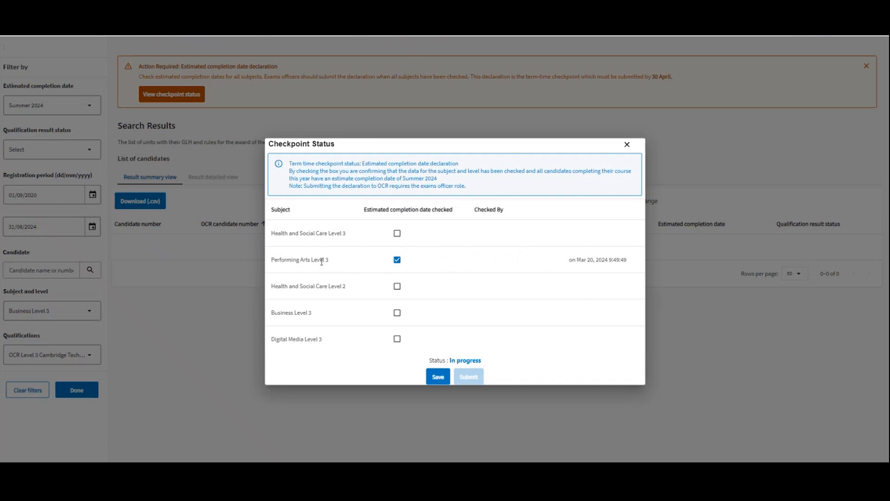
pyautogui.click(397, 233)
pyautogui.click(396, 289)
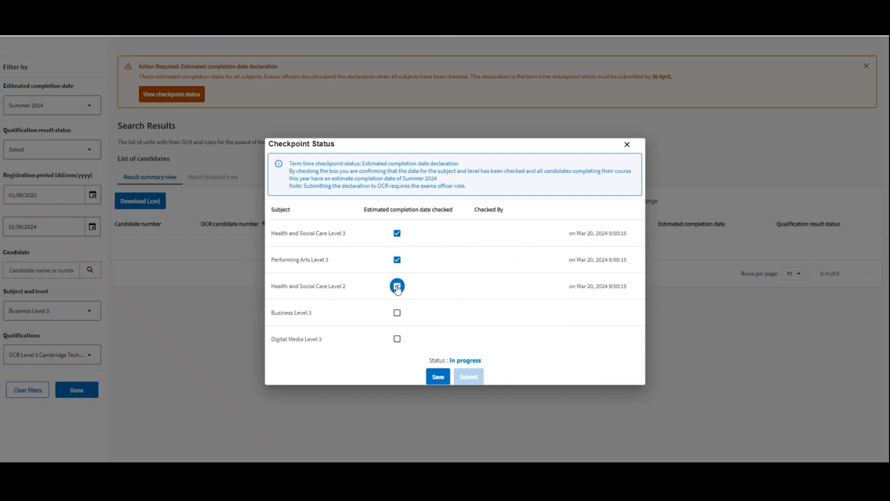
pyautogui.click(397, 313)
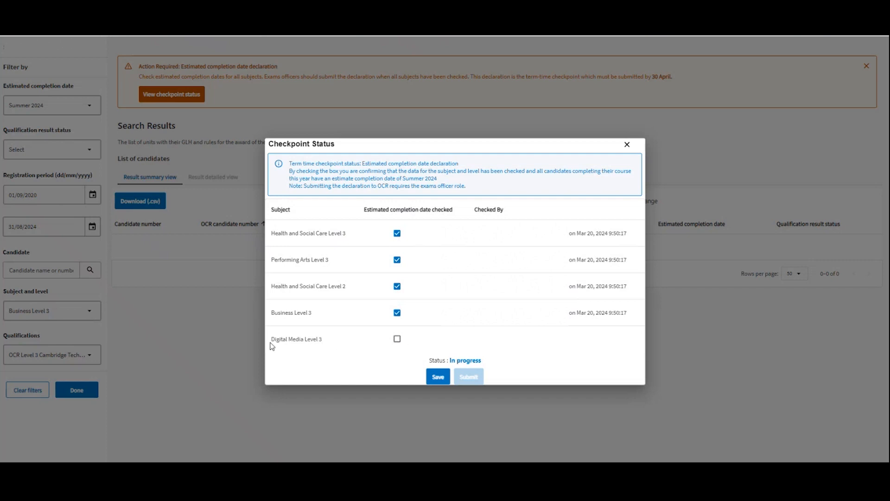
pyautogui.click(398, 341)
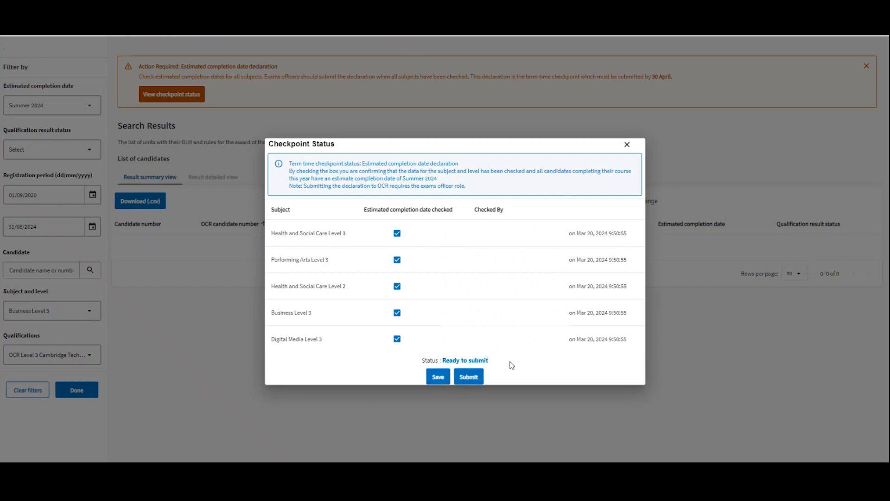
# Leave the checkpoint status, reset the filters and list the Digital Media Level 3 candidates with an estimated completion date of Summer 2024.
pyautogui.click(627, 144)
pyautogui.click(42, 107)
pyautogui.click(28, 139)
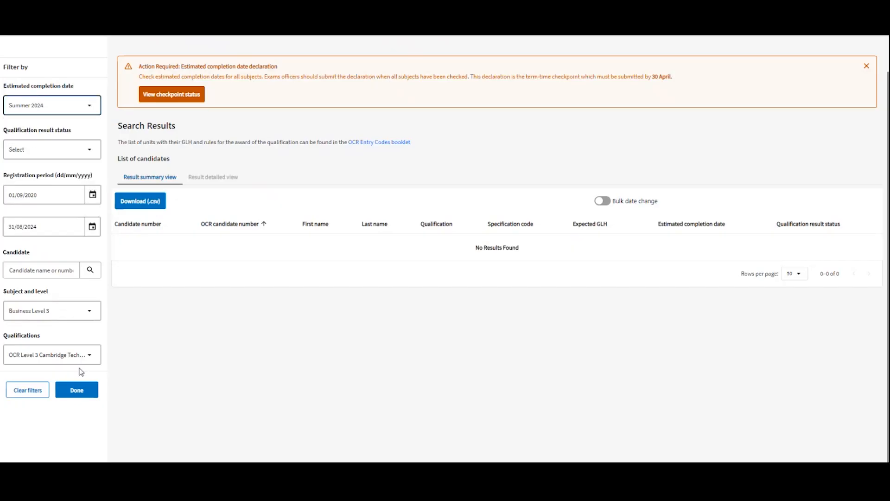
pyautogui.click(34, 389)
pyautogui.click(37, 108)
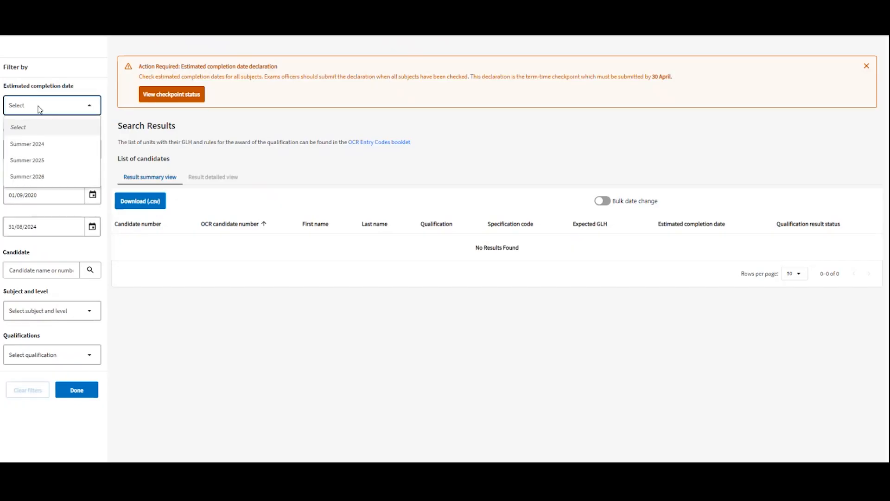
pyautogui.click(33, 144)
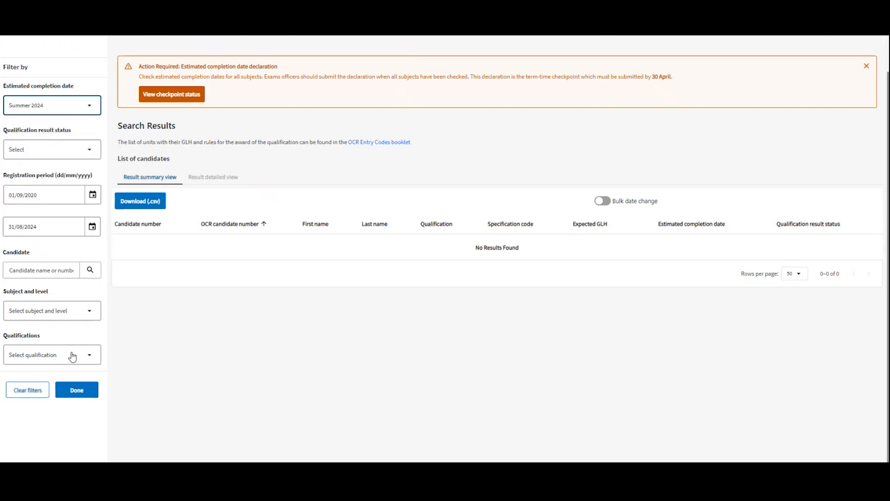
pyautogui.click(64, 311)
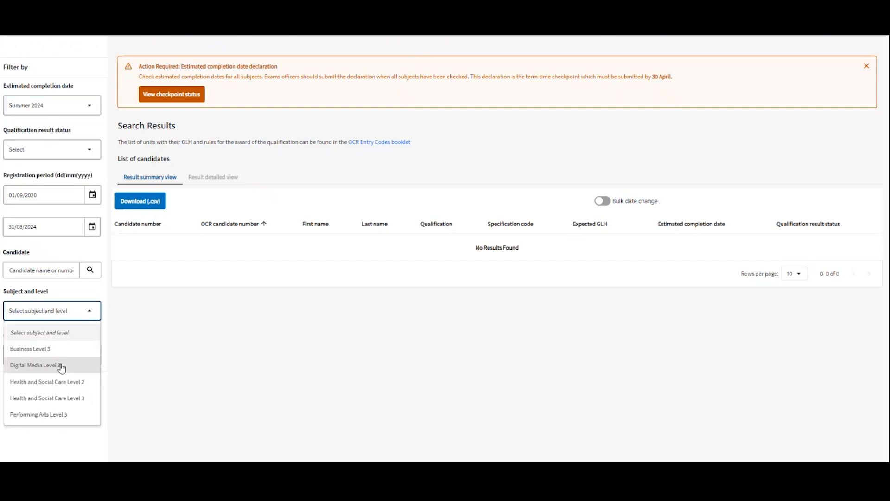
pyautogui.click(64, 365)
pyautogui.click(78, 393)
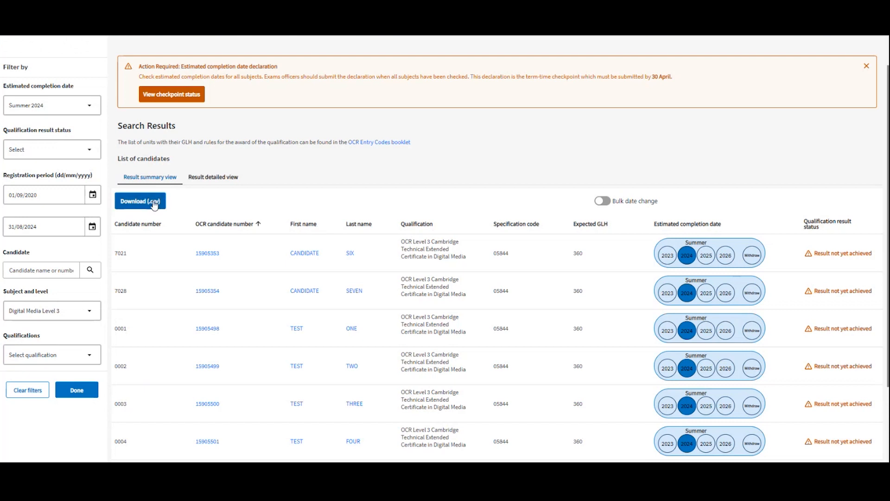
# Submit the estimated completion date declaration to OCR from the checkpoint status.
pyautogui.click(186, 100)
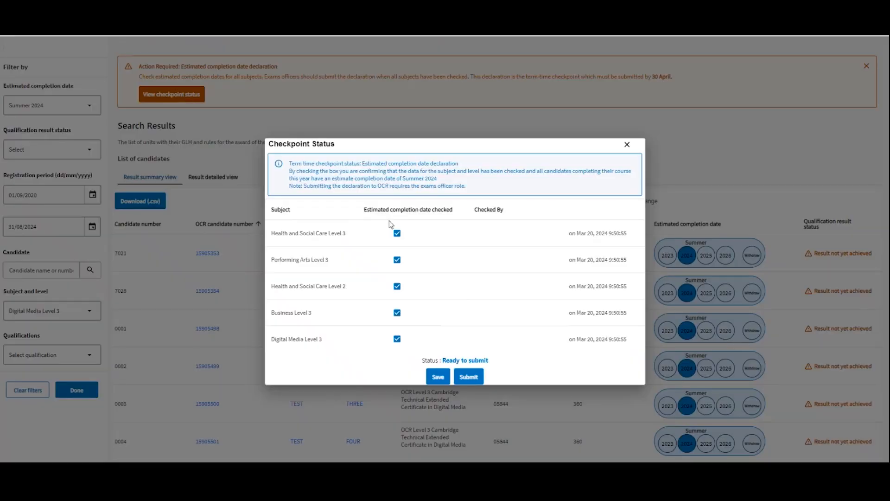
pyautogui.click(470, 378)
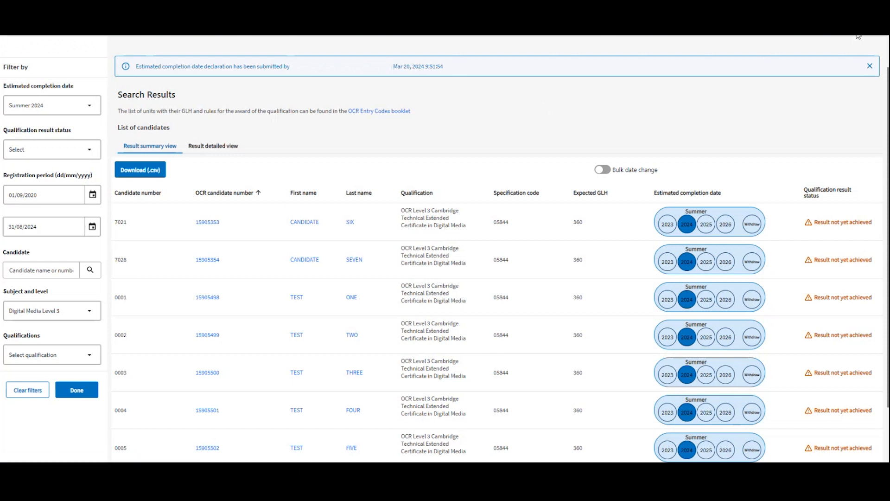
# Set the estimated completion date to Summer 2025 for the first and third candidates in the Digital Media list.
pyautogui.scroll(1, 265, 135)
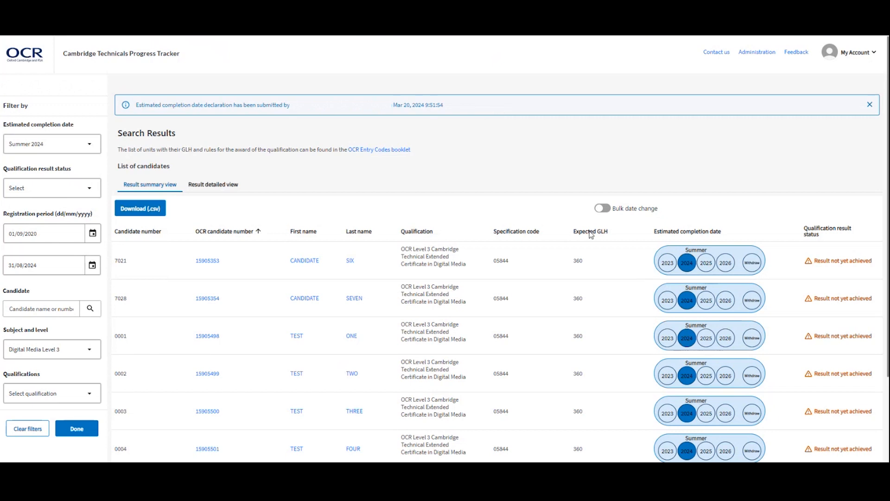
pyautogui.click(708, 264)
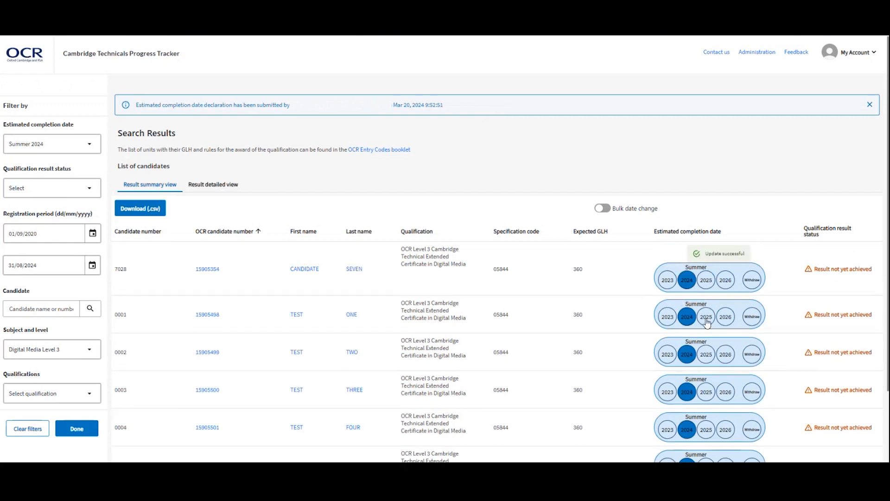
pyautogui.click(707, 319)
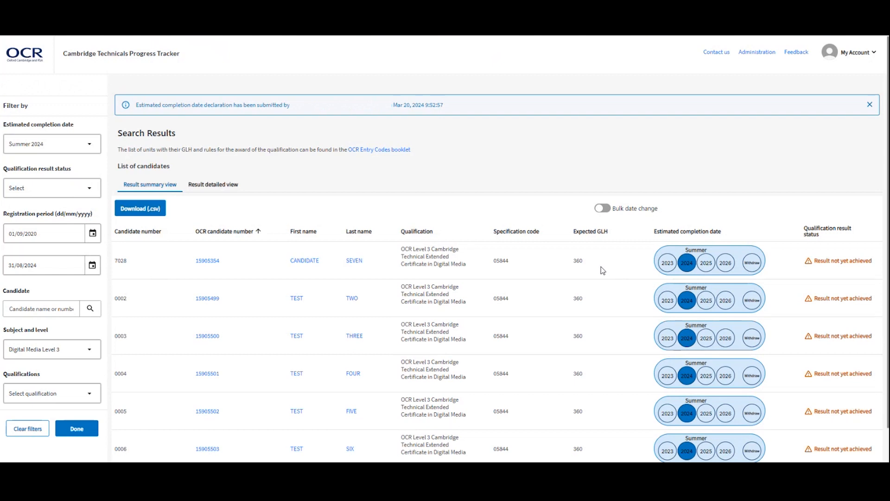
# Start a withdrawal request for the first listed candidate and cancel it at the confirmation.
pyautogui.click(752, 263)
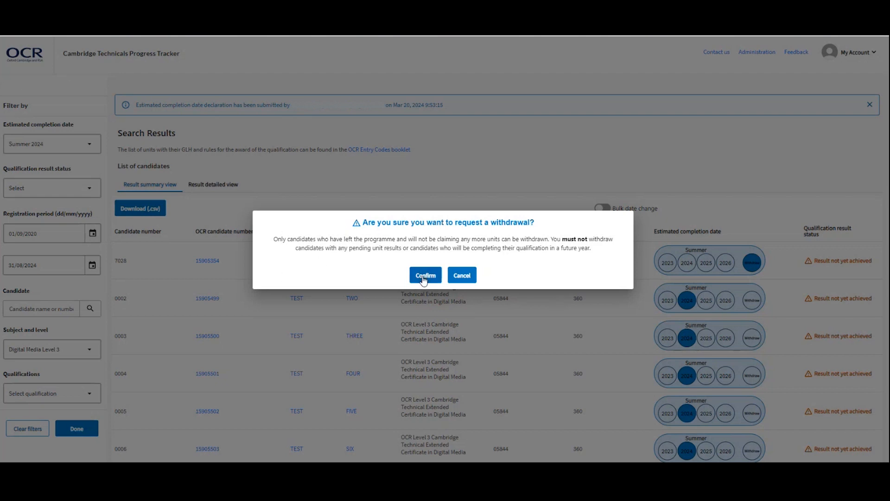
pyautogui.click(468, 276)
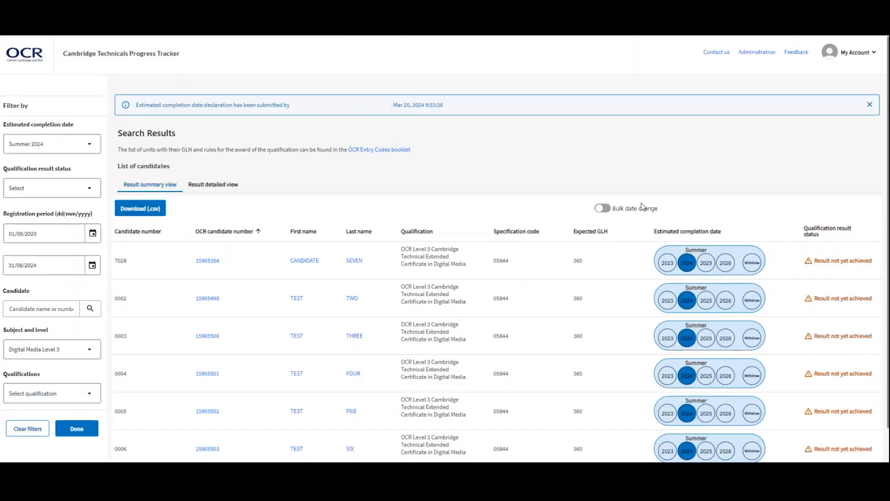